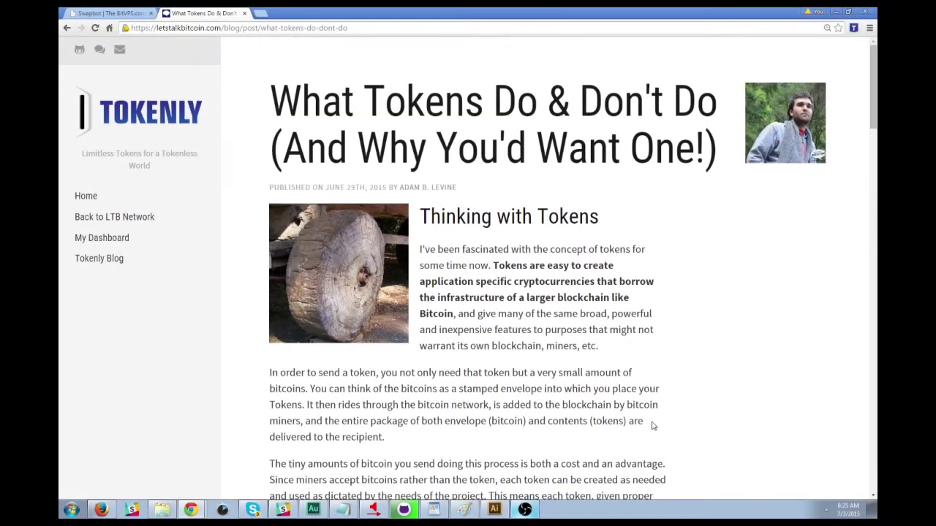
Step: Open the Tokenly Pockets popup from its Chrome toolbar icon to reach the welcome panel
{"action": "left_click", "coordinate": [855, 27]}
{"action": "left_click", "coordinate": [854, 28]}
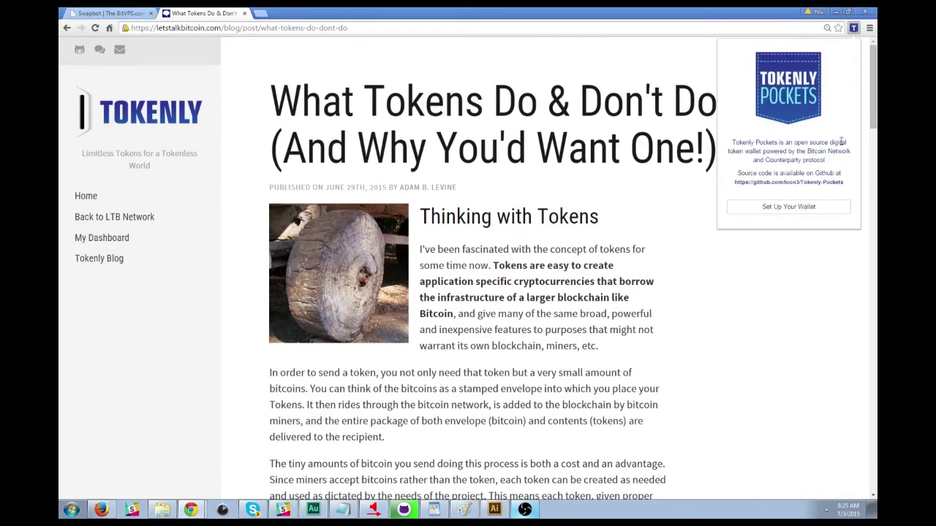
Step: Begin wallet setup, answering No to having an existing Counterwallet passphrase
{"action": "left_click", "coordinate": [793, 212]}
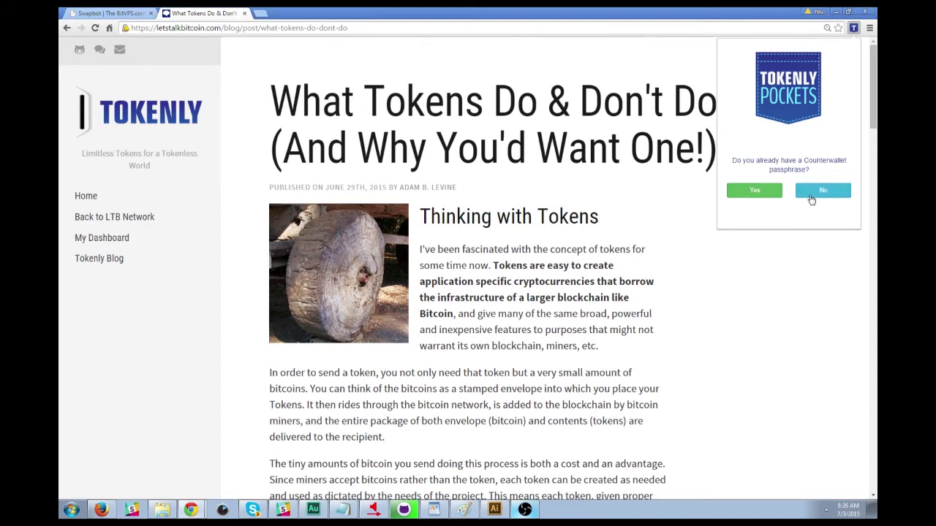
{"action": "left_click", "coordinate": [812, 199]}
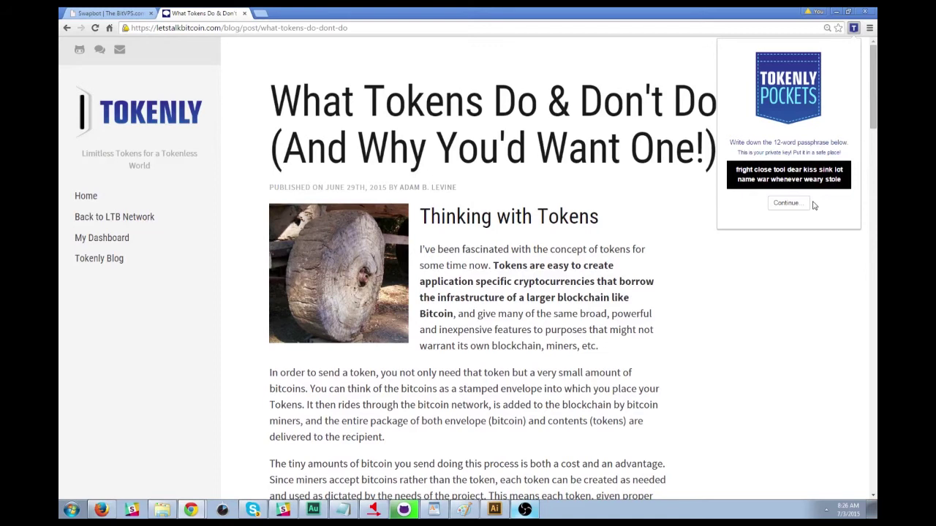
Step: Confirm the 12-word passphrase is saved and encrypt the wallet with a password
{"action": "left_click", "coordinate": [788, 204]}
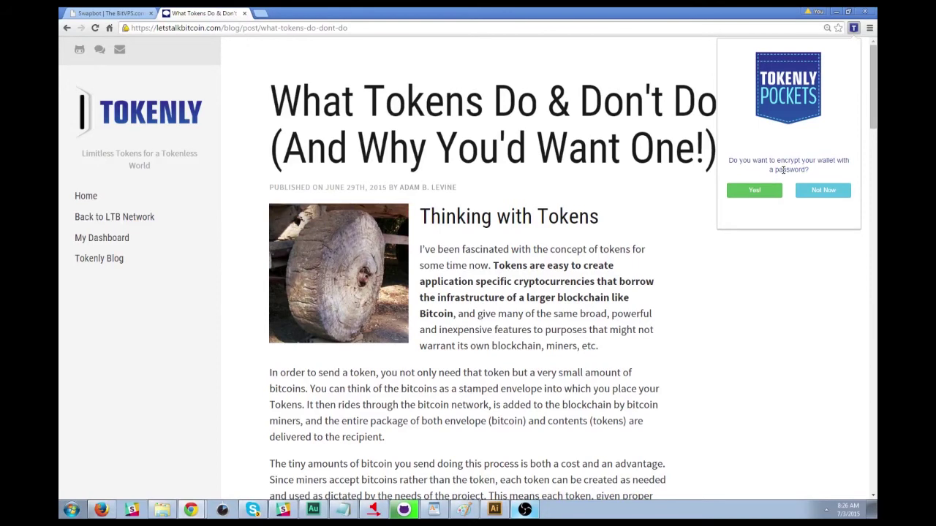
{"action": "left_click", "coordinate": [767, 191]}
{"action": "left_click", "coordinate": [772, 178]}
{"action": "key", "text": "Return"}
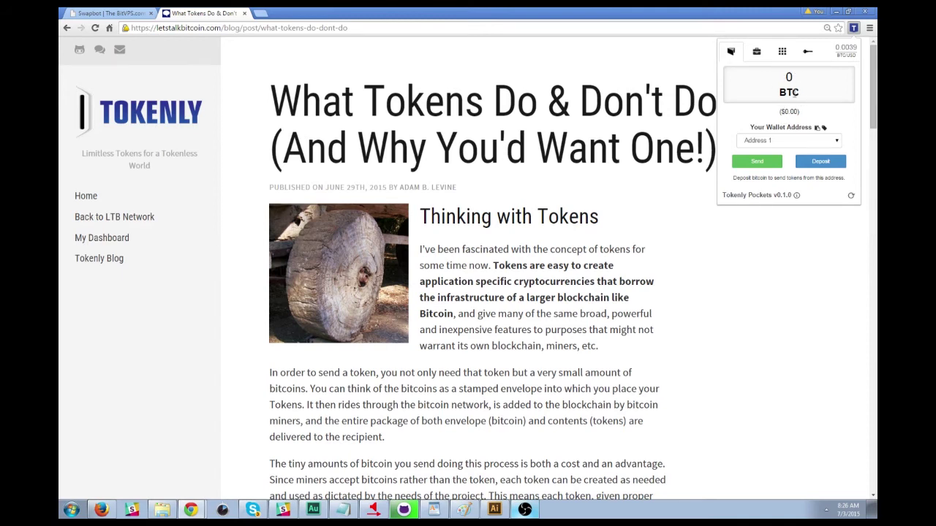
Step: Rename Address 1 to a custom label for the owner's first address
{"action": "left_click", "coordinate": [790, 143]}
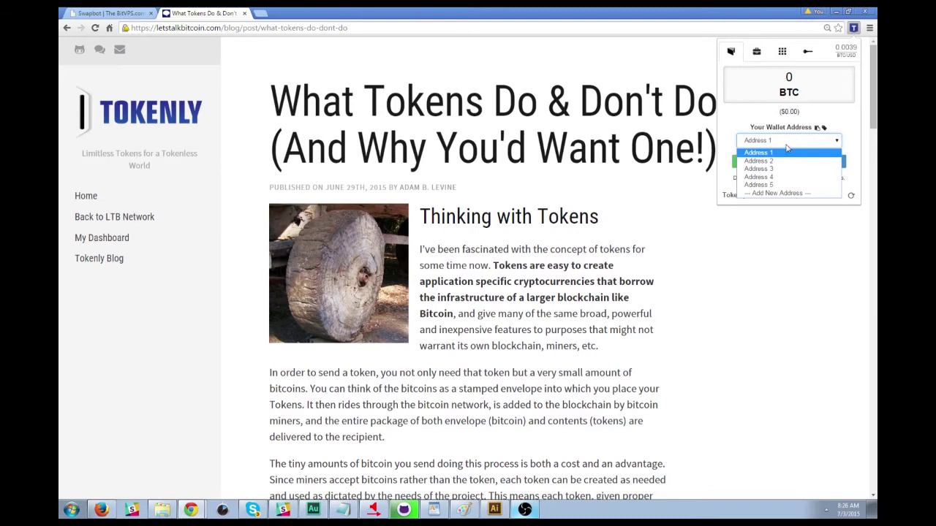
{"action": "left_click", "coordinate": [786, 153]}
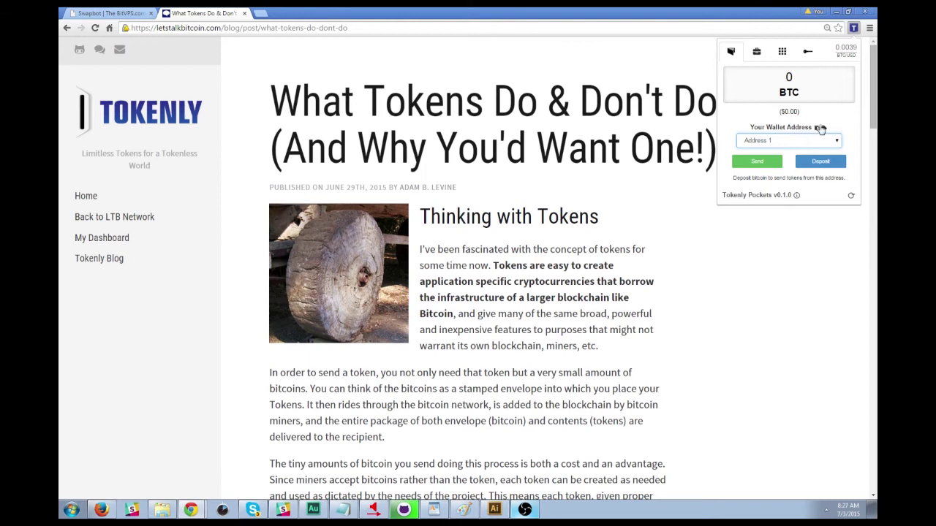
{"action": "left_click", "coordinate": [823, 128]}
{"action": "left_click", "coordinate": [790, 139]}
{"action": "type", "text": "Adams First Address"}
{"action": "key", "text": "Return"}
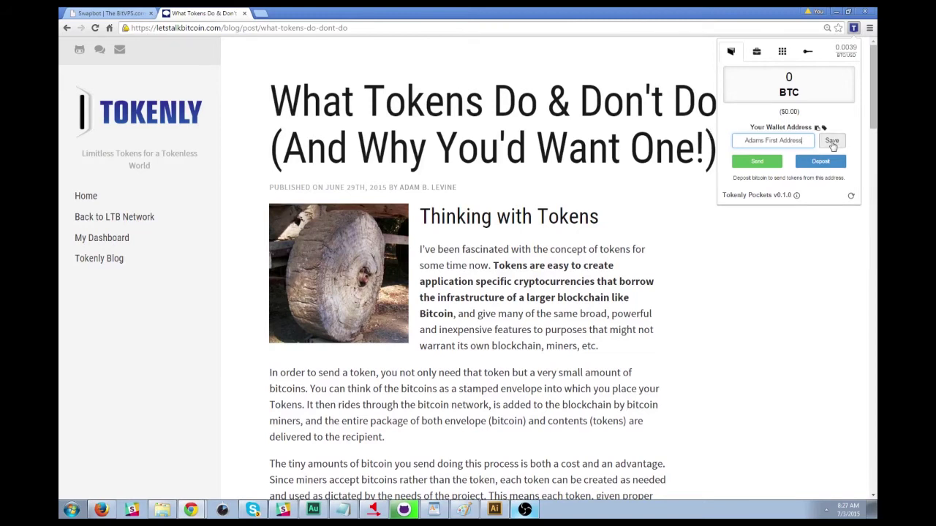
Step: Check the renamed address in the list and unlock the wallet again with the password
{"action": "left_click", "coordinate": [784, 142]}
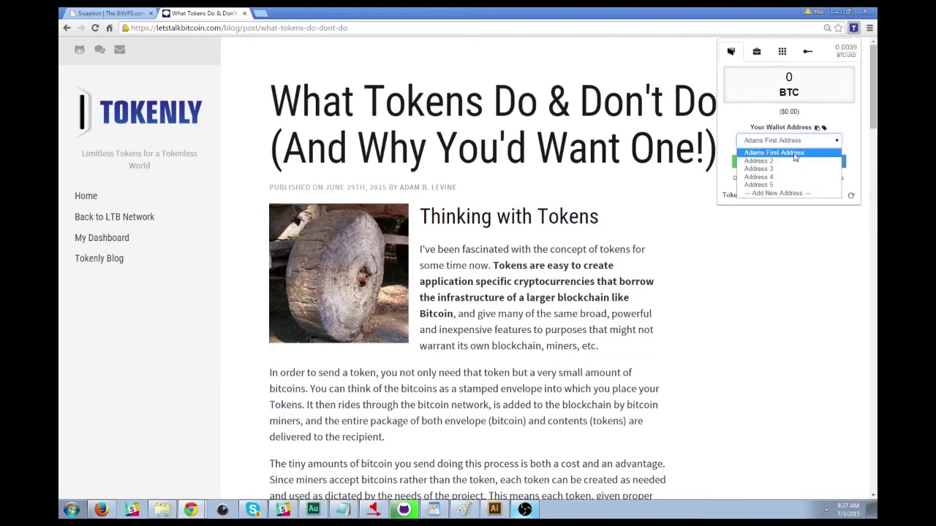
{"action": "left_click", "coordinate": [796, 153]}
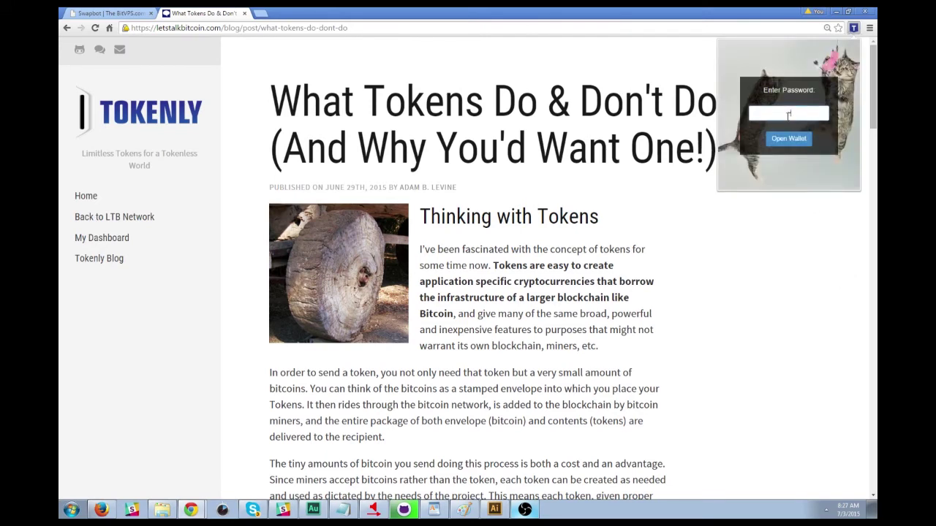
{"action": "key", "text": "Return"}
Step: Browse the address list repeatedly, keeping the renamed first address selected
{"action": "left_click", "coordinate": [788, 140]}
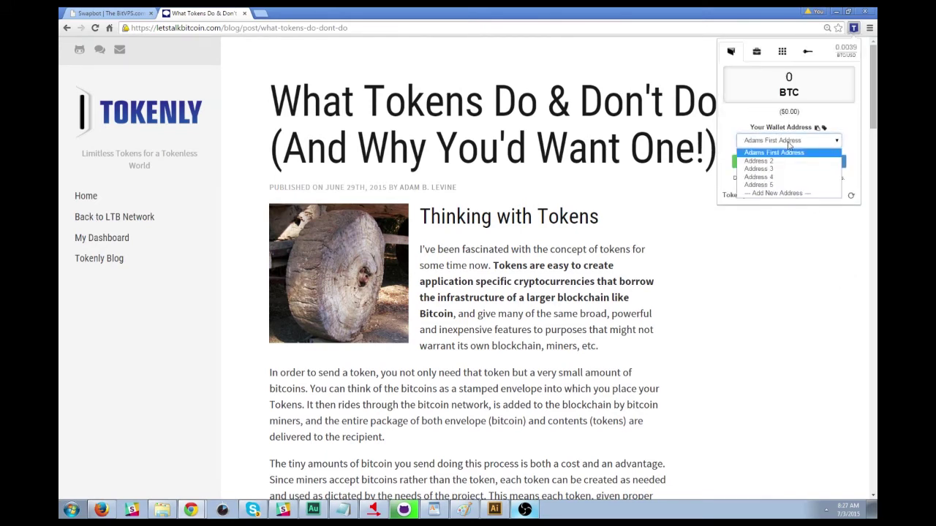
{"action": "left_click", "coordinate": [789, 151]}
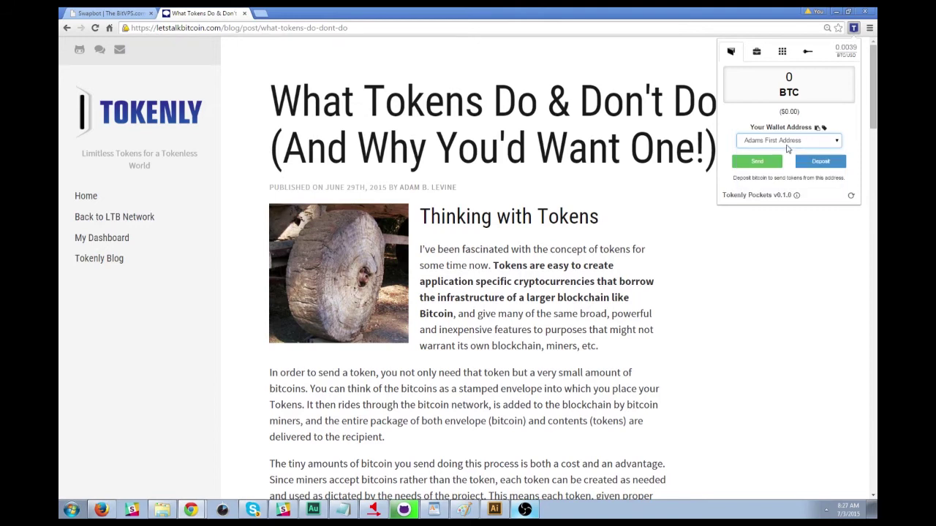
{"action": "left_click", "coordinate": [788, 145]}
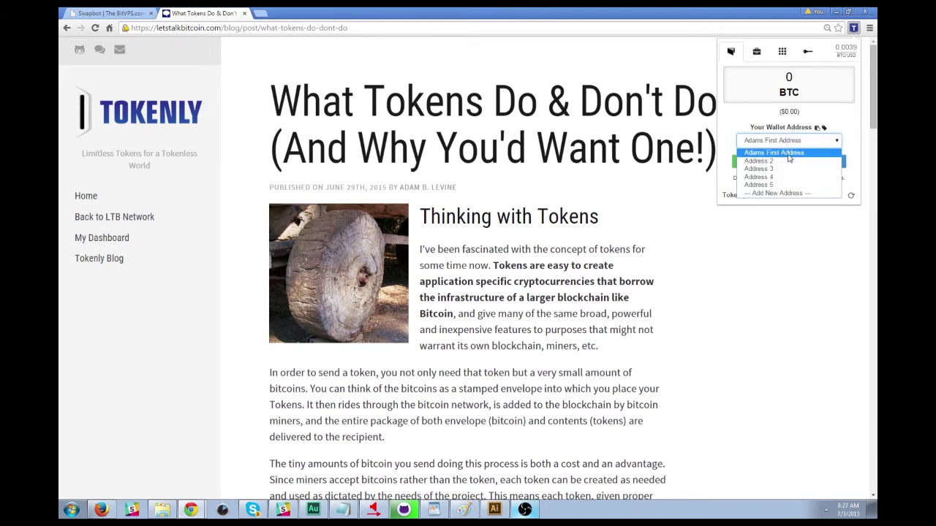
{"action": "left_click", "coordinate": [789, 154]}
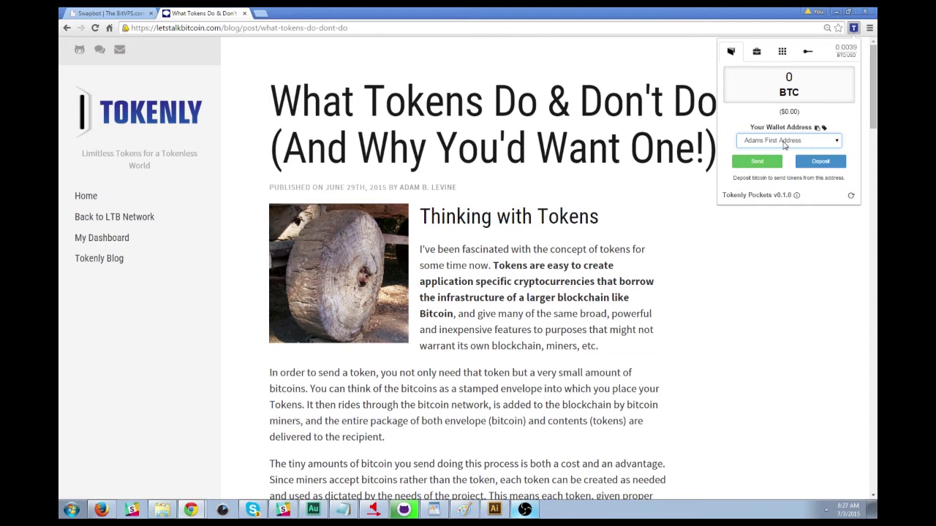
{"action": "left_click", "coordinate": [785, 145]}
{"action": "left_click", "coordinate": [781, 150]}
{"action": "left_click", "coordinate": [778, 142]}
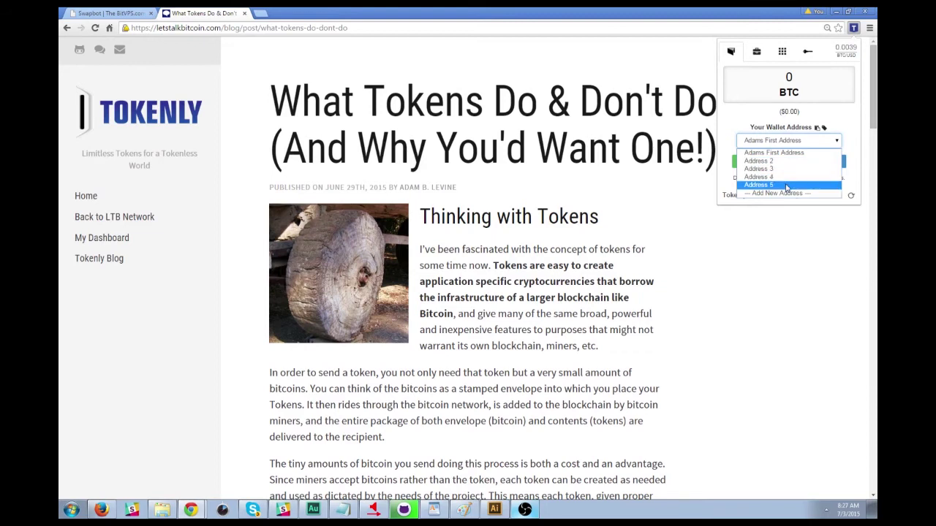
{"action": "left_click", "coordinate": [771, 152]}
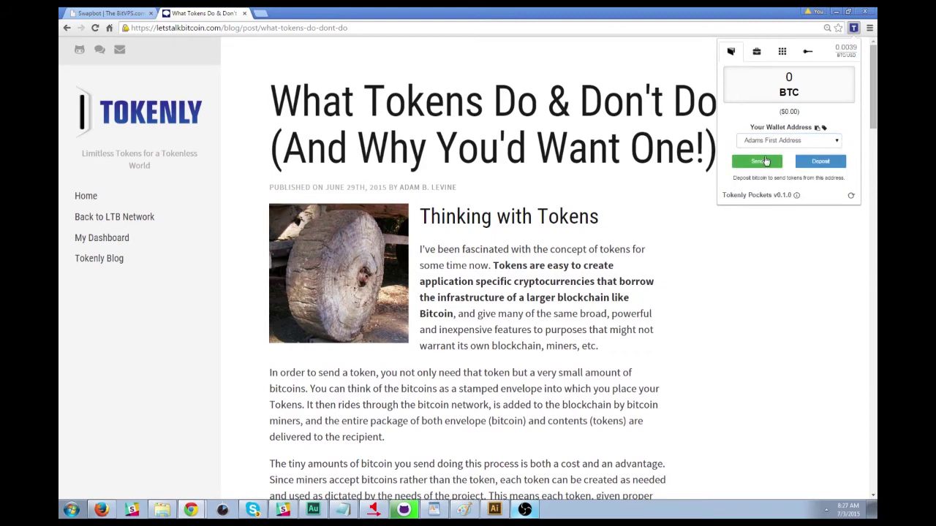
Step: Show Address 3's deposit details, copy its 0.0001547 per-transaction cost, and open Send
{"action": "left_click", "coordinate": [820, 162]}
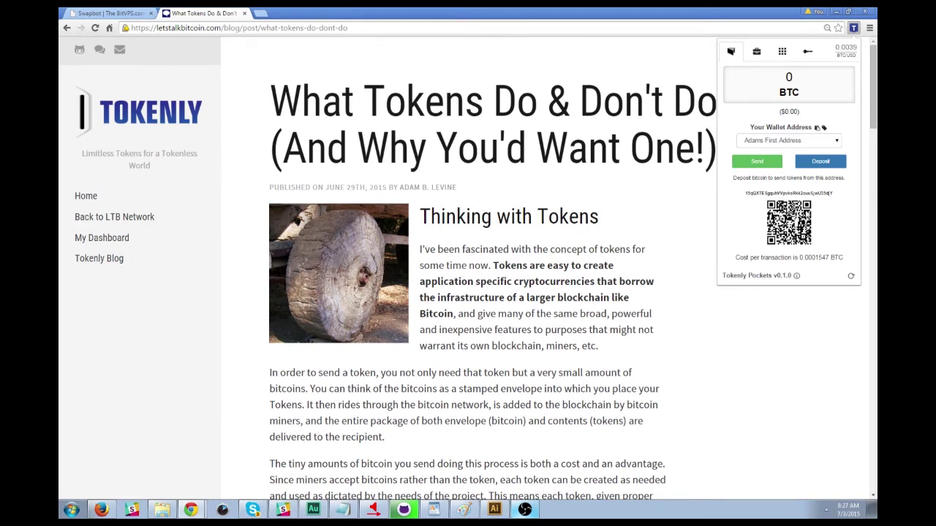
{"action": "left_click", "coordinate": [787, 144]}
{"action": "left_click", "coordinate": [785, 171]}
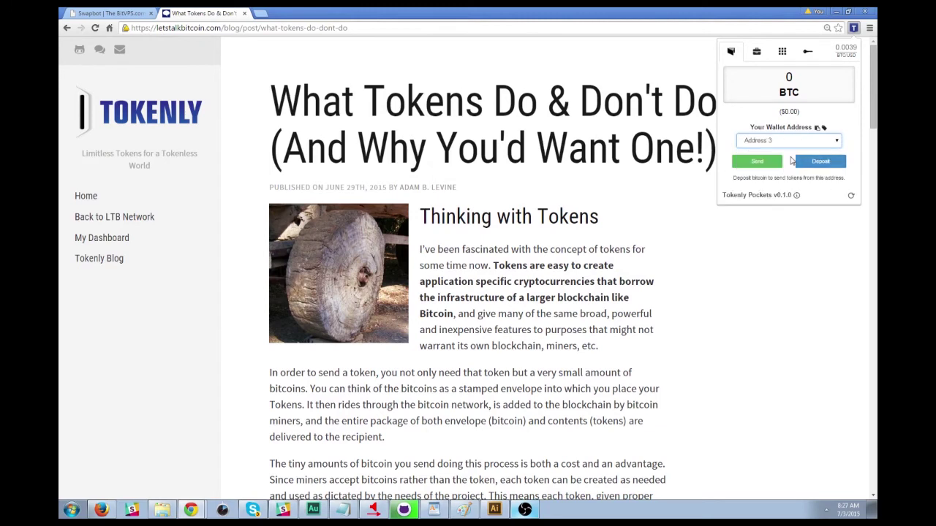
{"action": "left_click", "coordinate": [821, 161]}
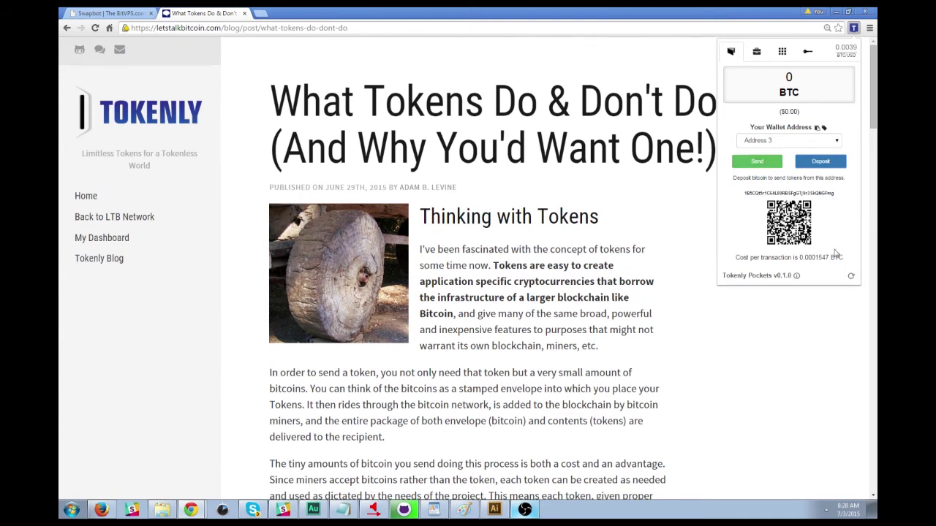
{"action": "left_click_drag", "start_coordinate": [832, 257], "coordinate": [797, 258]}
{"action": "key", "text": "ctrl+c"}
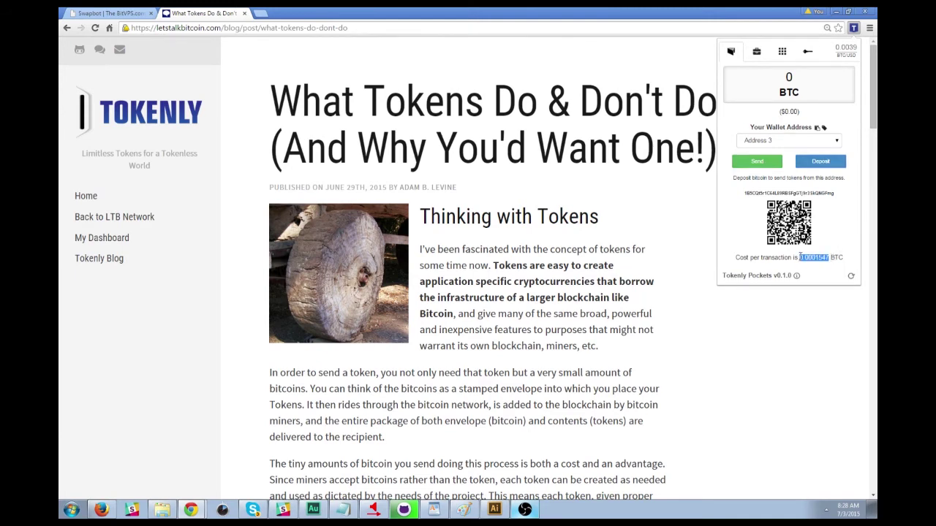
{"action": "left_click", "coordinate": [764, 164]}
Step: Paste the copied cost into the send amount field, then clear it again
{"action": "left_click", "coordinate": [760, 243]}
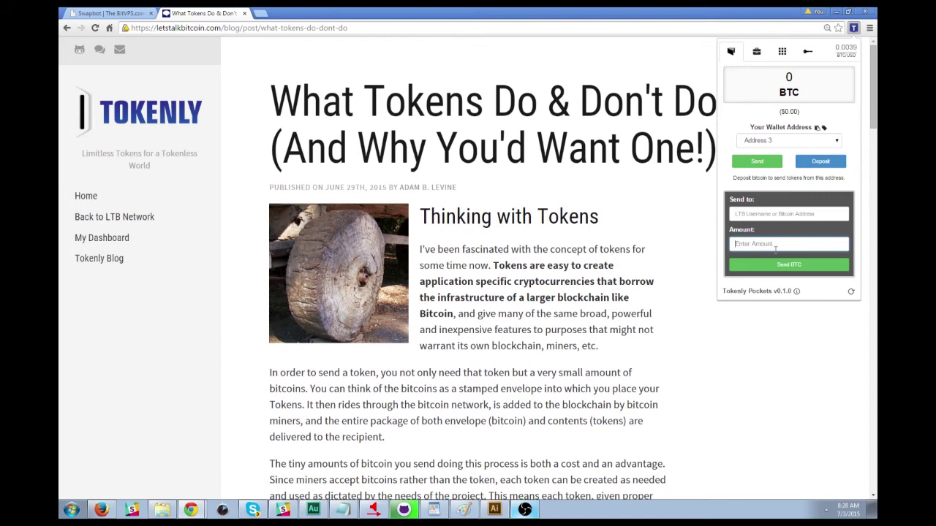
{"action": "key", "text": "ctrl+v"}
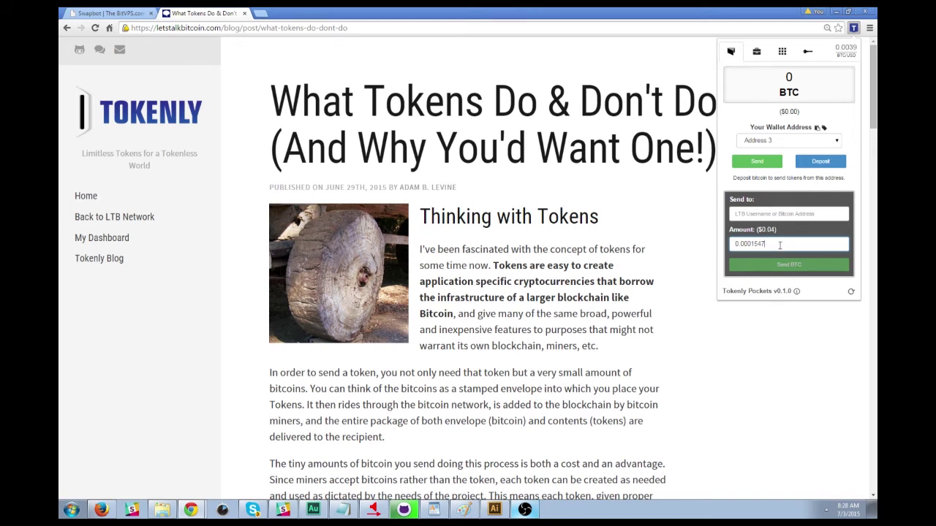
{"action": "double_click", "coordinate": [779, 246]}
{"action": "key", "text": "BackSpace"}
Step: Switch to Address 4 and show its token list with the 0 BTC balance
{"action": "left_click", "coordinate": [794, 138]}
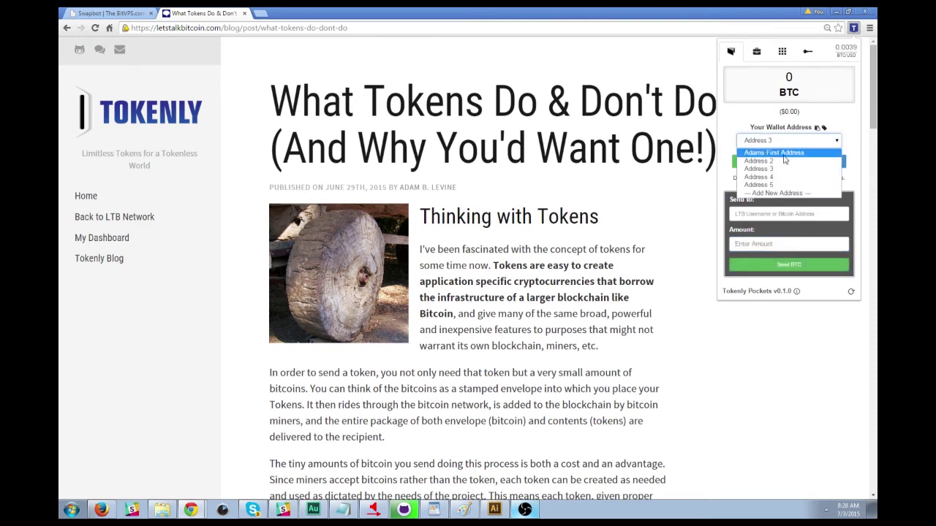
{"action": "left_click", "coordinate": [777, 177]}
{"action": "left_click", "coordinate": [792, 143]}
{"action": "left_click", "coordinate": [792, 143]}
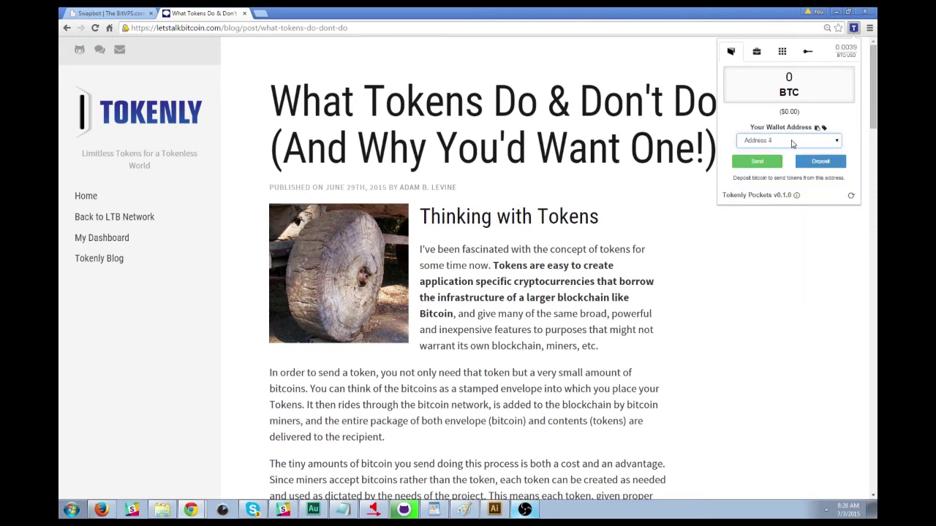
{"action": "left_click", "coordinate": [759, 55]}
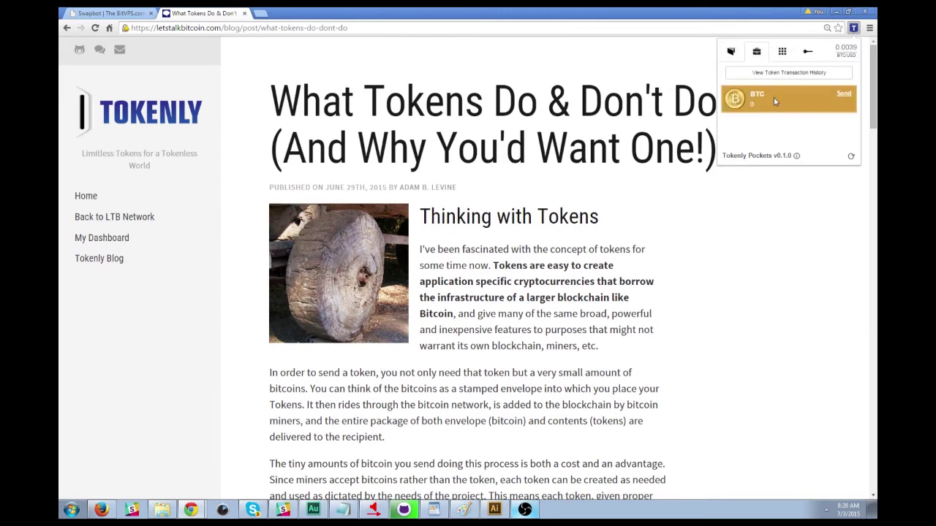
Step: Scroll through the Latest Posts on LTB app, then return to the apps overview
{"action": "left_click", "coordinate": [781, 52]}
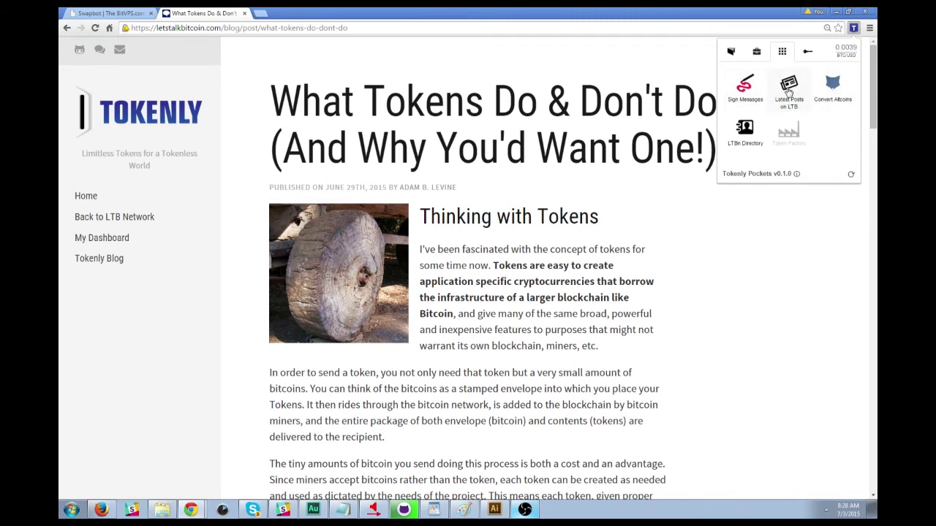
{"action": "left_click", "coordinate": [789, 91]}
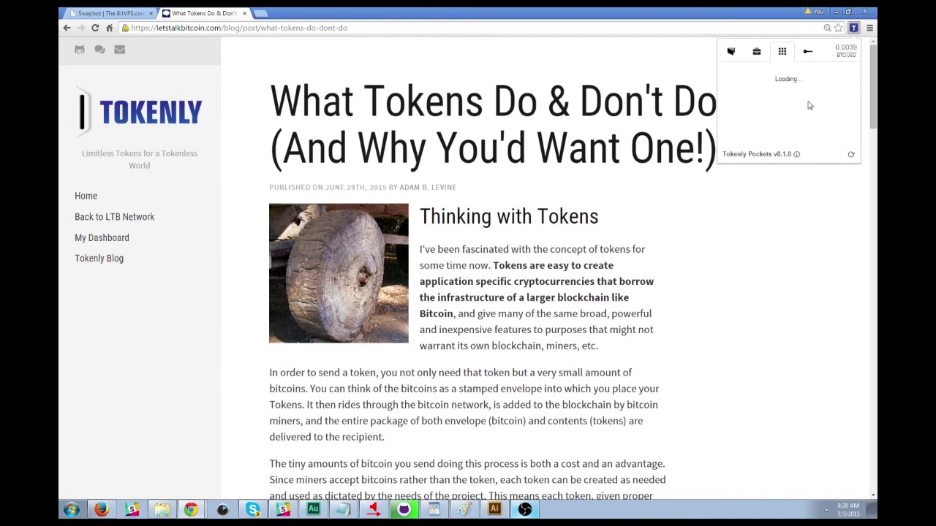
{"action": "scroll", "coordinate": [823, 132], "scroll_direction": "down", "scroll_amount": 5}
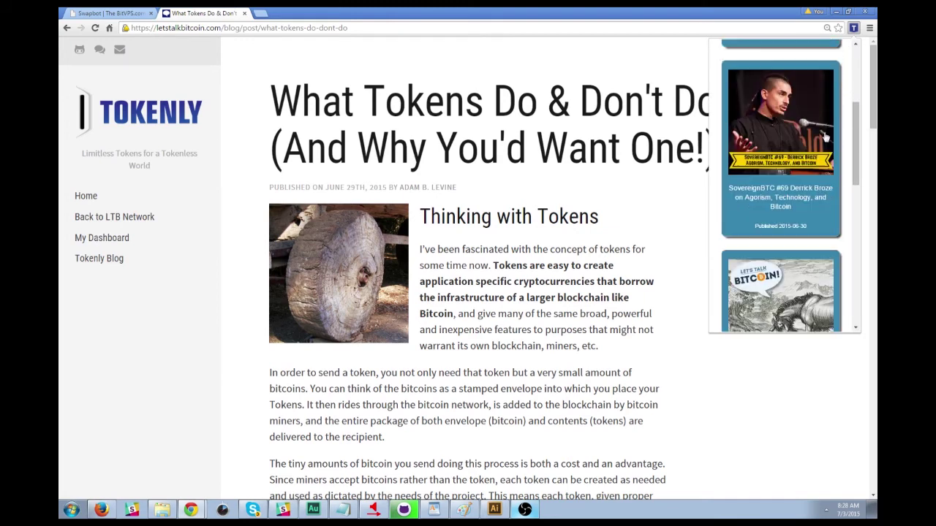
{"action": "scroll", "coordinate": [826, 137], "scroll_direction": "down", "scroll_amount": 3}
{"action": "scroll", "coordinate": [815, 157], "scroll_direction": "up", "scroll_amount": 5}
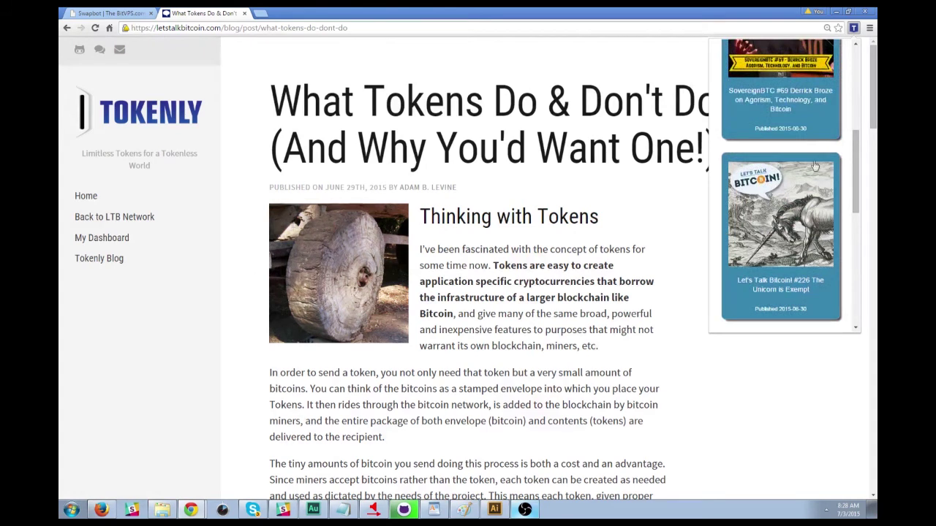
{"action": "scroll", "coordinate": [813, 167], "scroll_direction": "up", "scroll_amount": 3}
{"action": "left_click", "coordinate": [773, 56]}
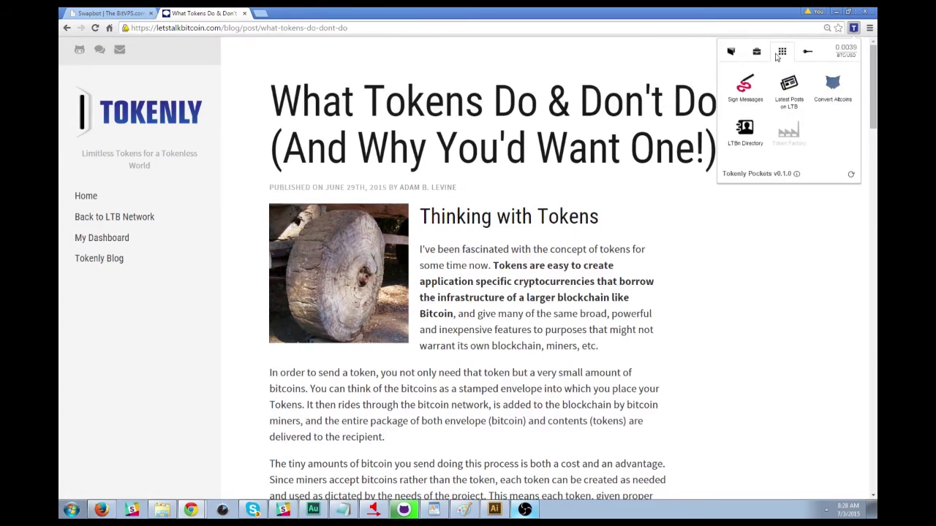
Step: In Sign Messages, try Address 3 then the first address, and go back to the apps grid
{"action": "left_click", "coordinate": [752, 87]}
{"action": "left_click", "coordinate": [783, 101]}
{"action": "left_click", "coordinate": [783, 125]}
{"action": "left_click", "coordinate": [782, 103]}
{"action": "left_click", "coordinate": [783, 111]}
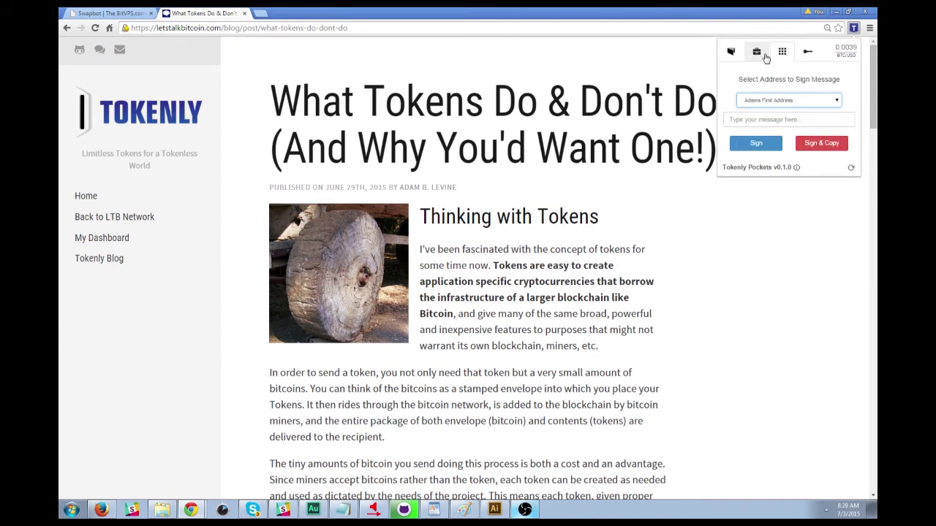
{"action": "left_click", "coordinate": [782, 53]}
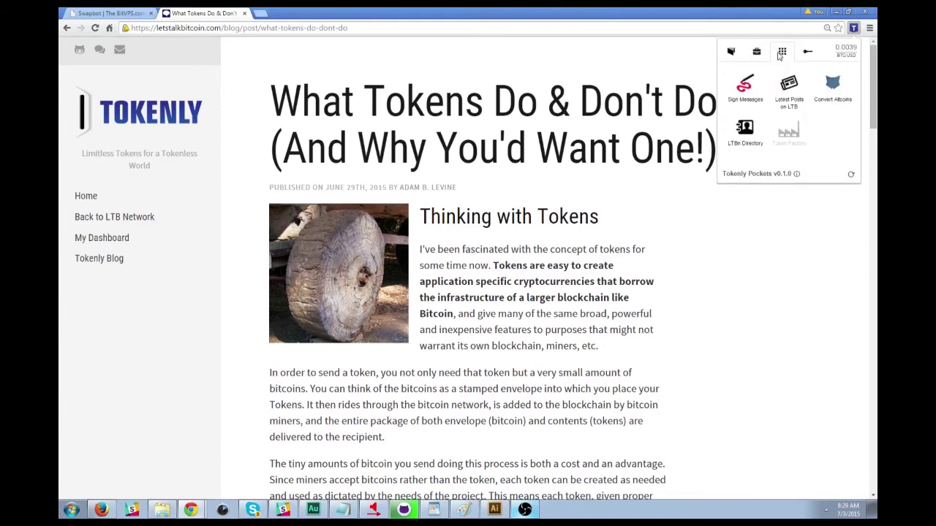
Step: Open Convert Altcoins and launch shapeshift.io with the first address as bitcoin destination
{"action": "left_click", "coordinate": [832, 86]}
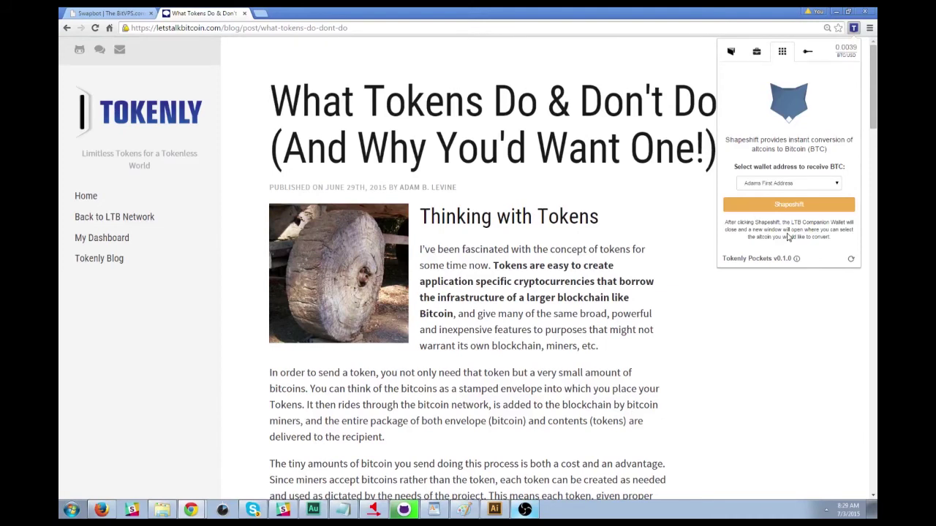
{"action": "left_click", "coordinate": [796, 208]}
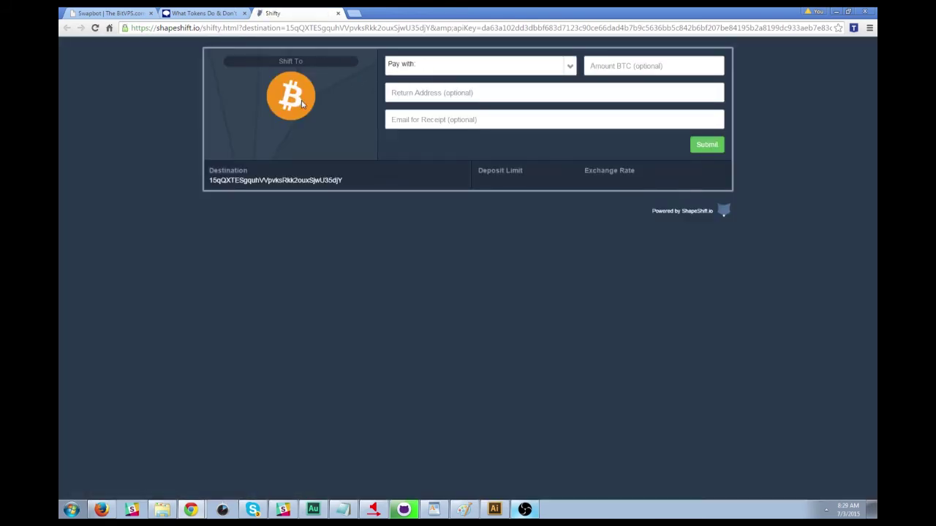
Step: Choose Litecoin as the ShapeShift pay-with coin and step through the Amount and Email fields
{"action": "left_click", "coordinate": [572, 65]}
{"action": "left_click", "coordinate": [253, 180]}
{"action": "left_click", "coordinate": [567, 66]}
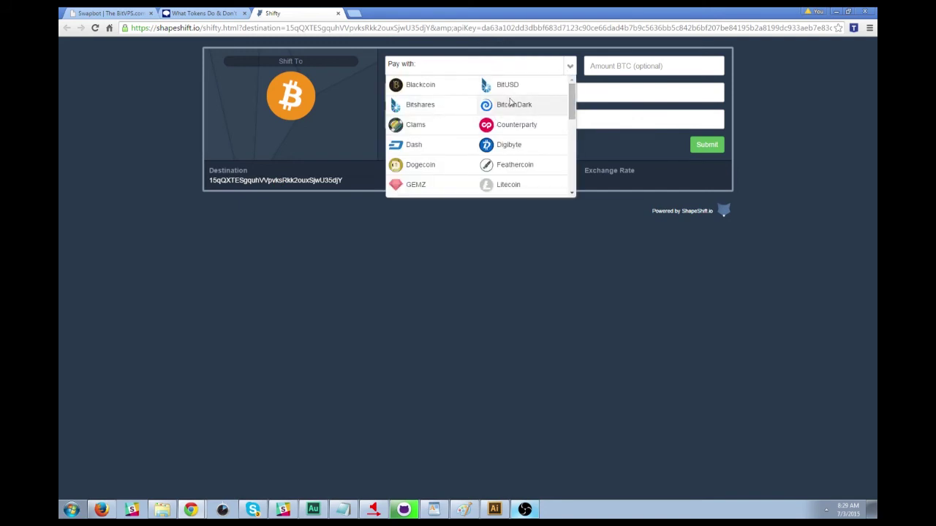
{"action": "scroll", "coordinate": [496, 166], "scroll_direction": "down", "scroll_amount": 1}
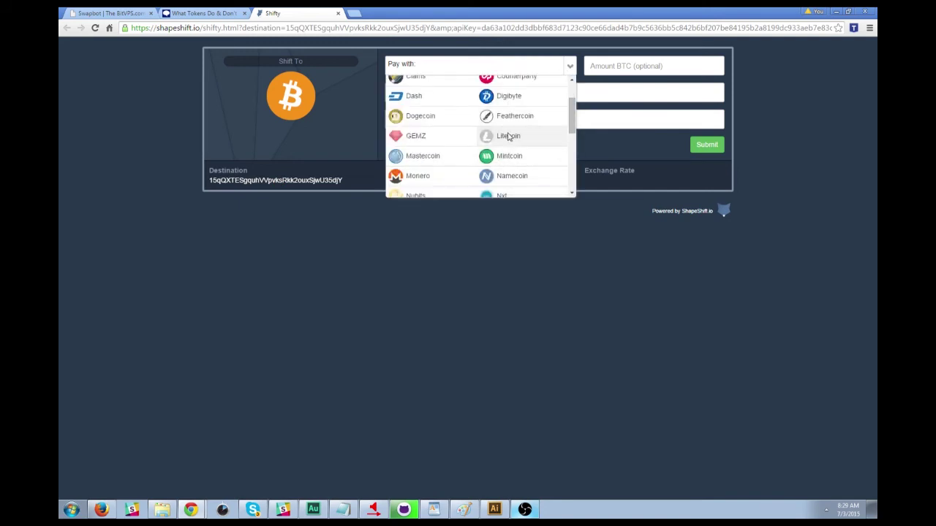
{"action": "left_click", "coordinate": [507, 136]}
{"action": "left_click", "coordinate": [620, 66]}
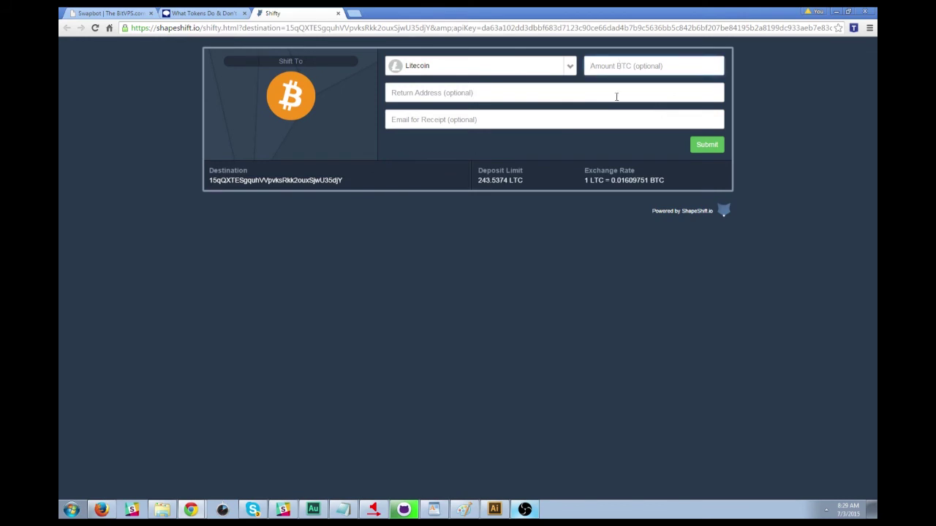
{"action": "left_click", "coordinate": [453, 115]}
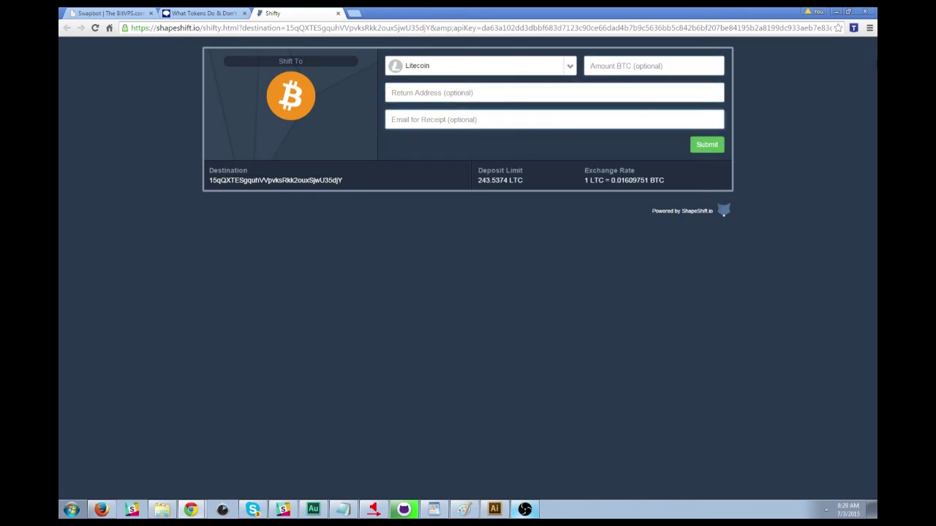
{"action": "left_click", "coordinate": [856, 29]}
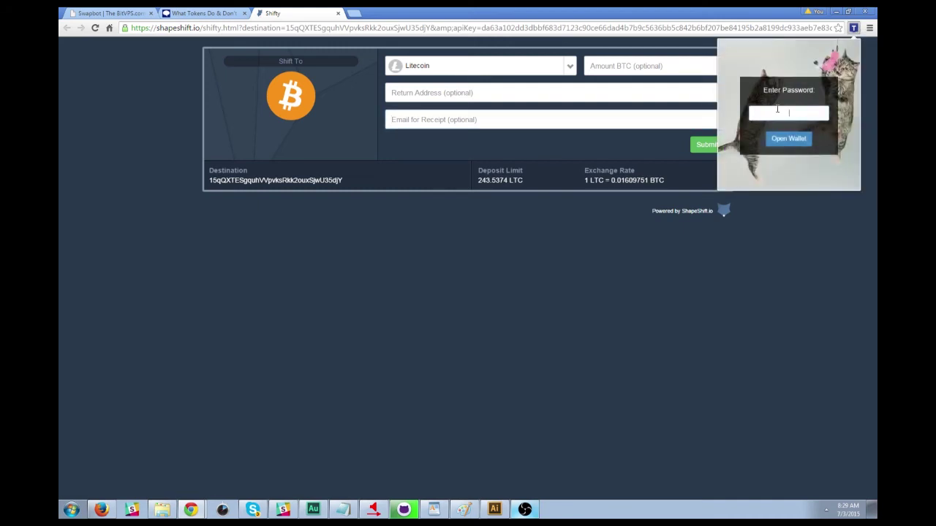
Step: Unlock the wallet and search the LTBn Directory for a username
{"action": "key", "text": "Return"}
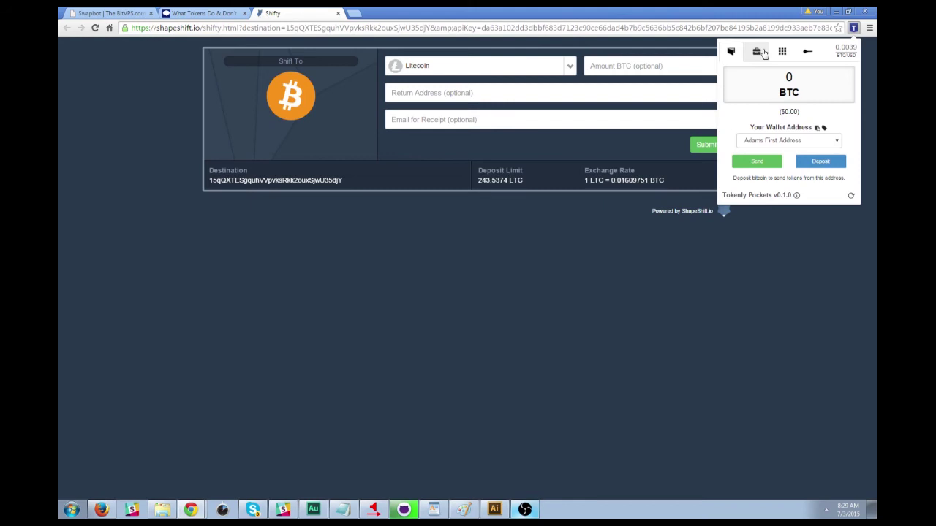
{"action": "left_click", "coordinate": [782, 51]}
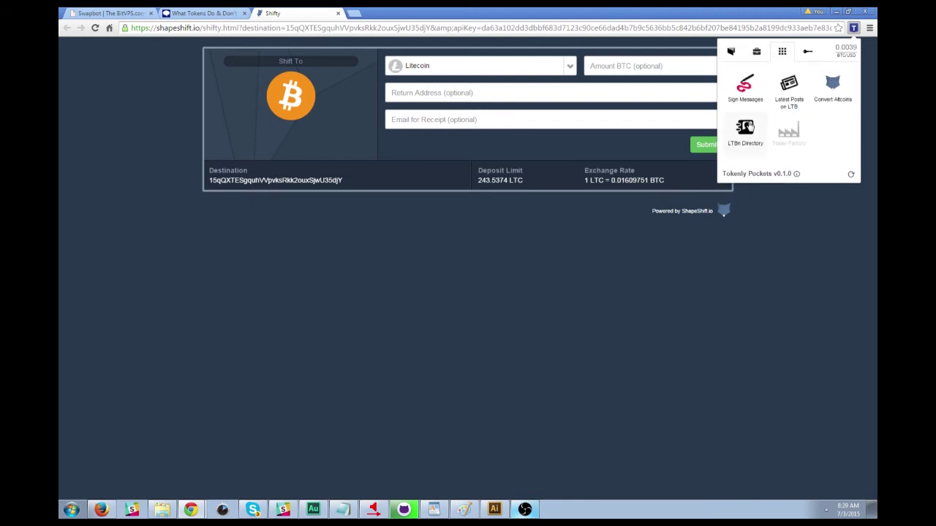
{"action": "left_click", "coordinate": [753, 129]}
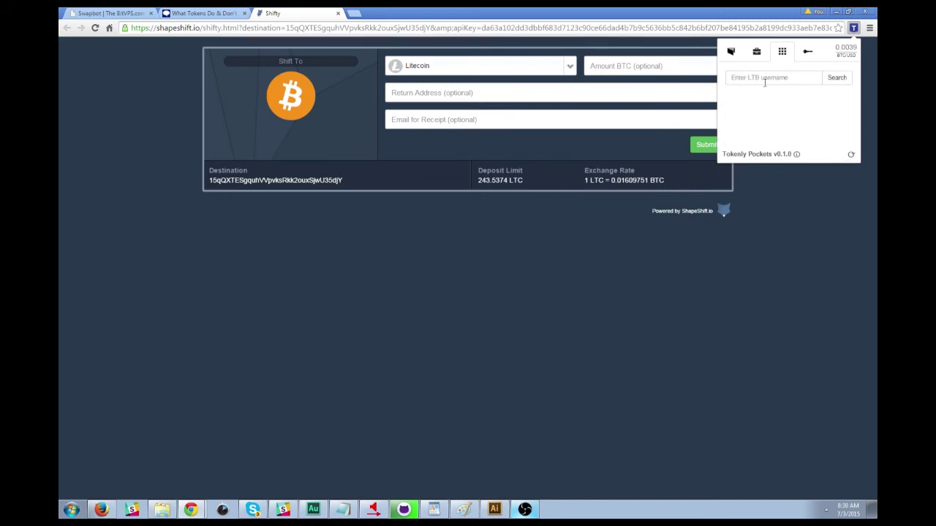
{"action": "type", "text": "adam"}
{"action": "key", "text": "Return"}
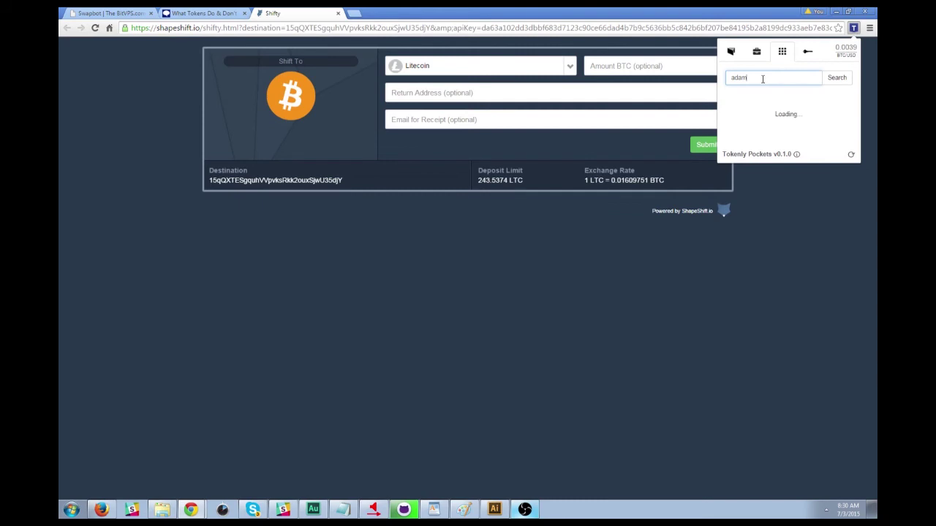
{"action": "scroll", "coordinate": [817, 139], "scroll_direction": "down", "scroll_amount": 8}
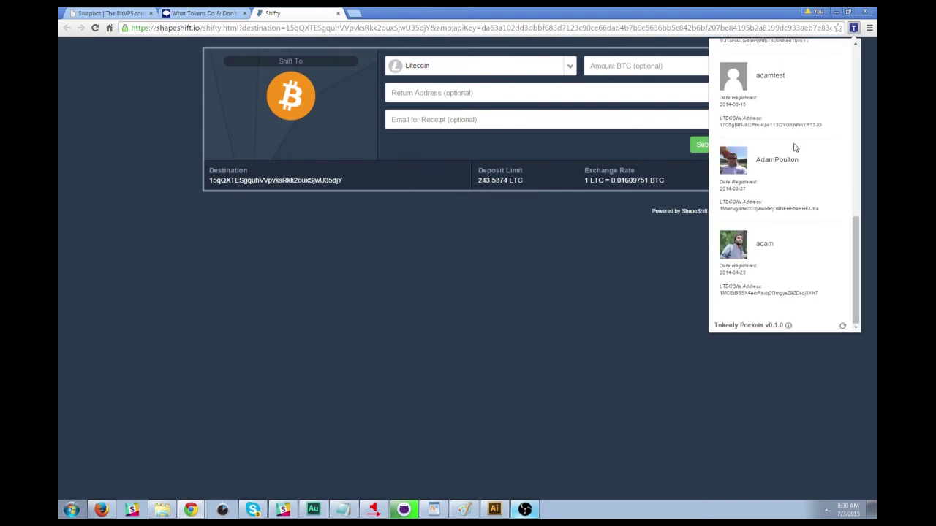
Step: Send to a found user, replacing the destination address with their LTB username
{"action": "left_click", "coordinate": [765, 297]}
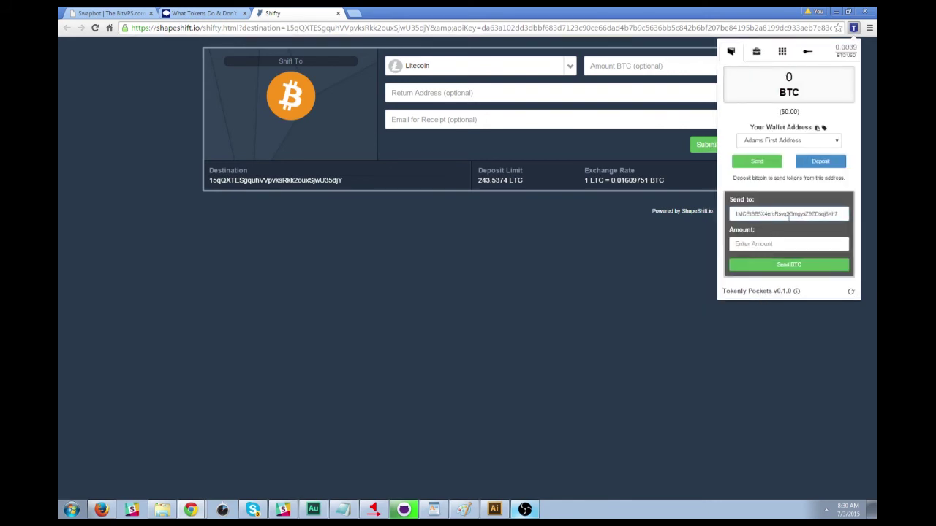
{"action": "double_click", "coordinate": [789, 214]}
{"action": "key", "text": "BackSpace"}
{"action": "type", "text": "ad"}
{"action": "key", "text": "Tab"}
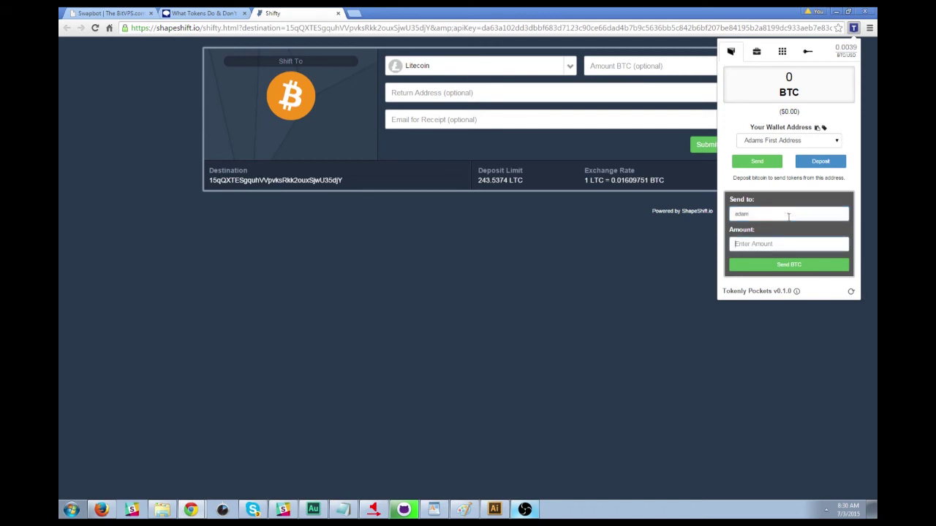